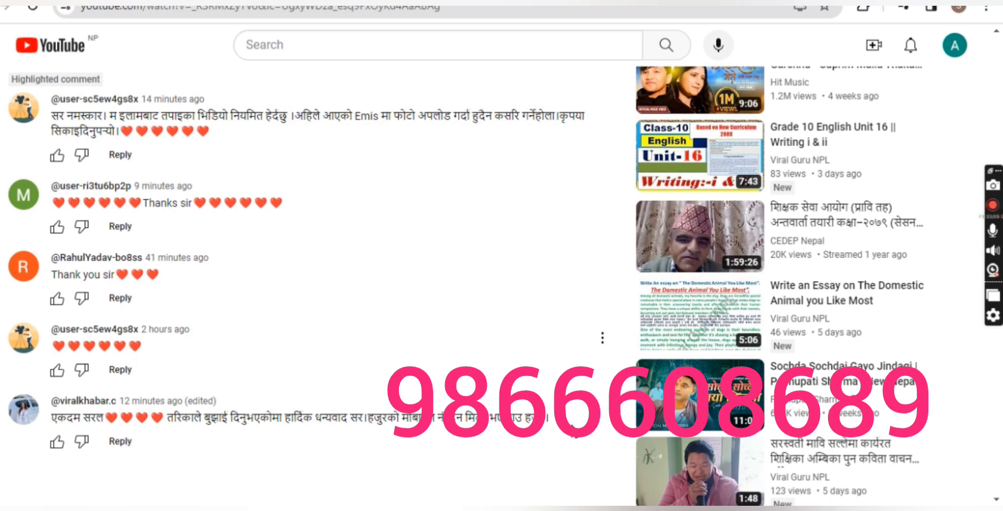
Load the student information list for year 2080 and class 8 in the IEMIS student records.
{"action": "mouse_move", "coordinate": [689, 508]}
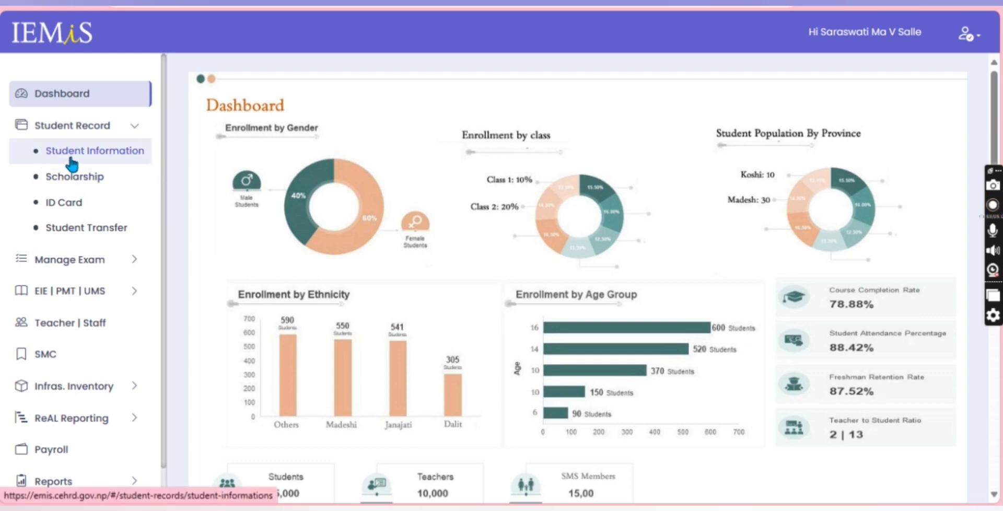
{"action": "left_click", "coordinate": [124, 159]}
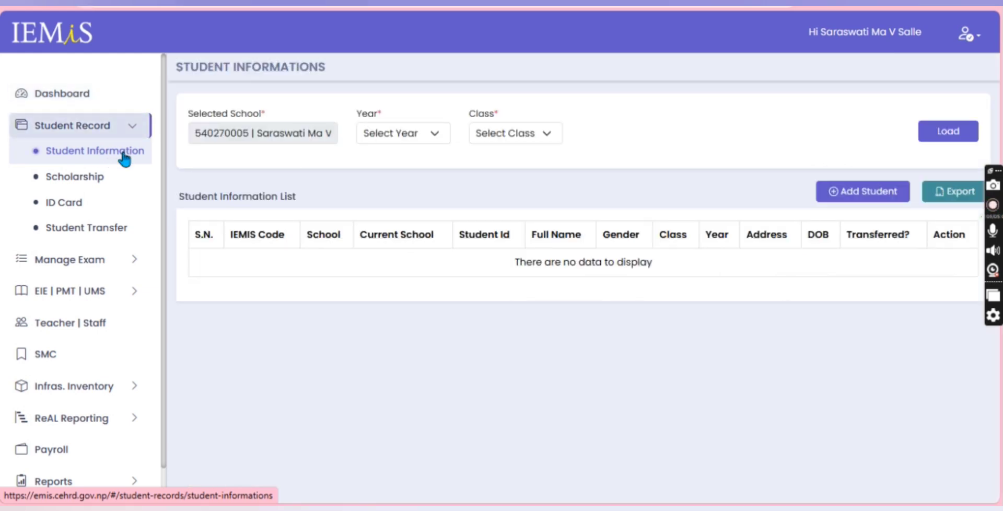
{"action": "left_click", "coordinate": [432, 133]}
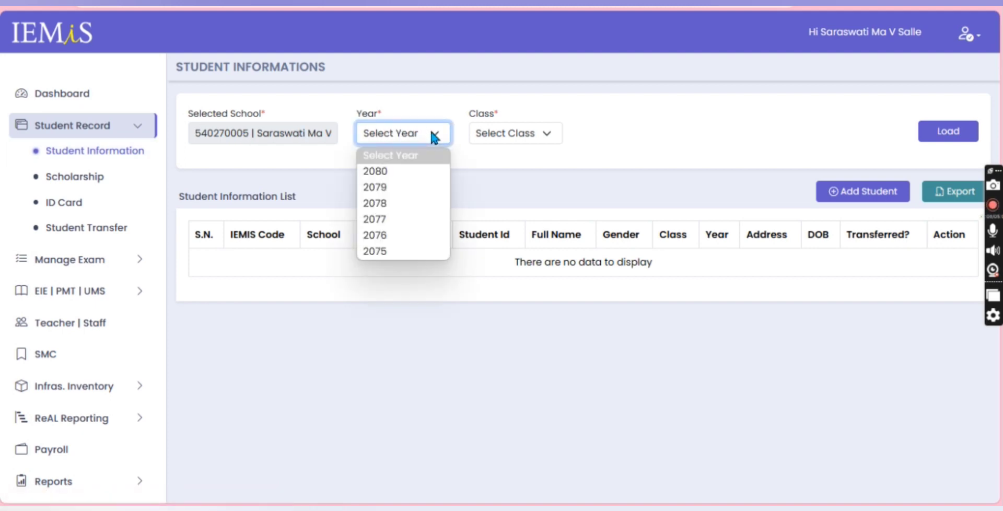
{"action": "left_click", "coordinate": [423, 172]}
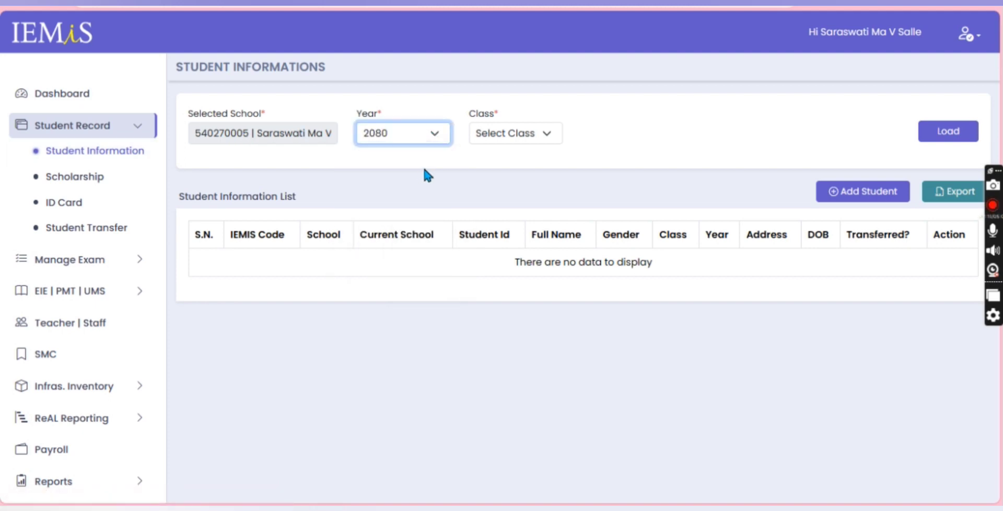
{"action": "left_click", "coordinate": [546, 134]}
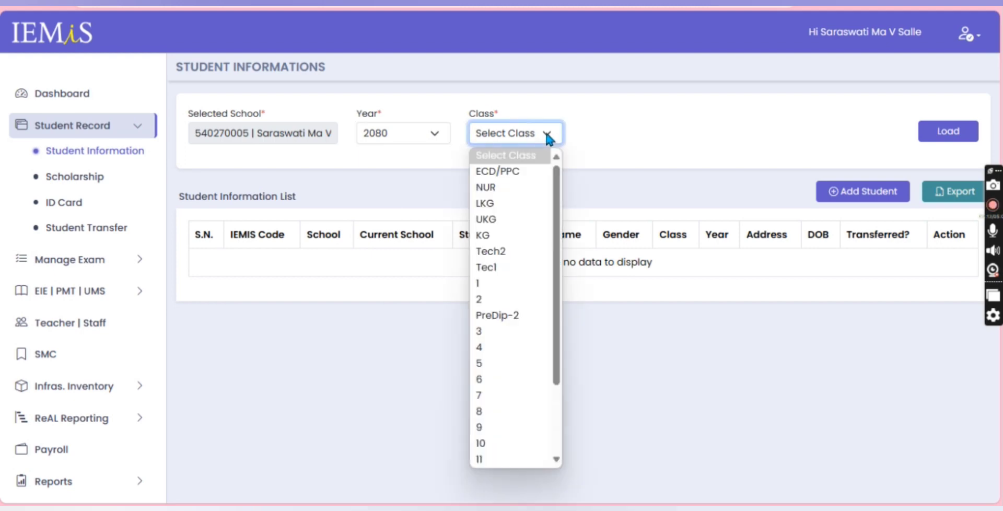
{"action": "left_click", "coordinate": [509, 412]}
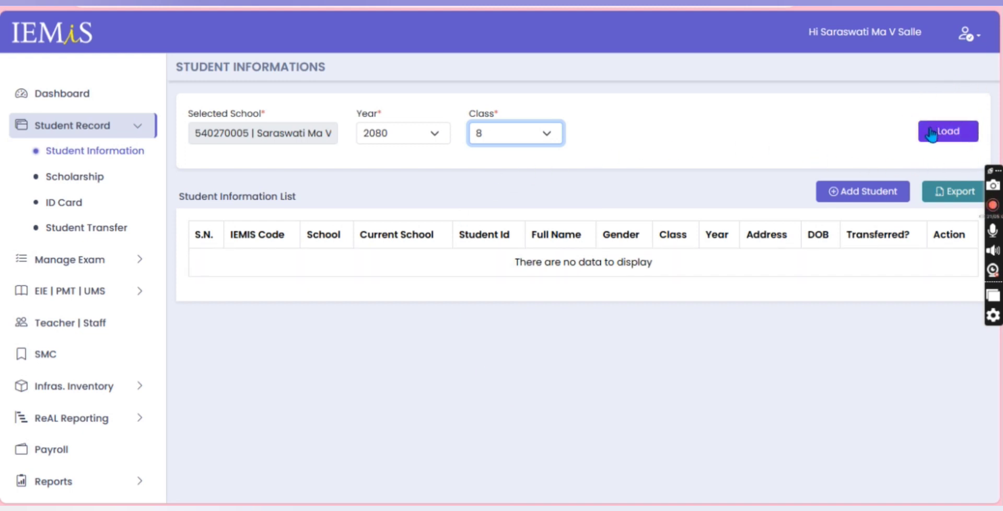
{"action": "left_click", "coordinate": [958, 136]}
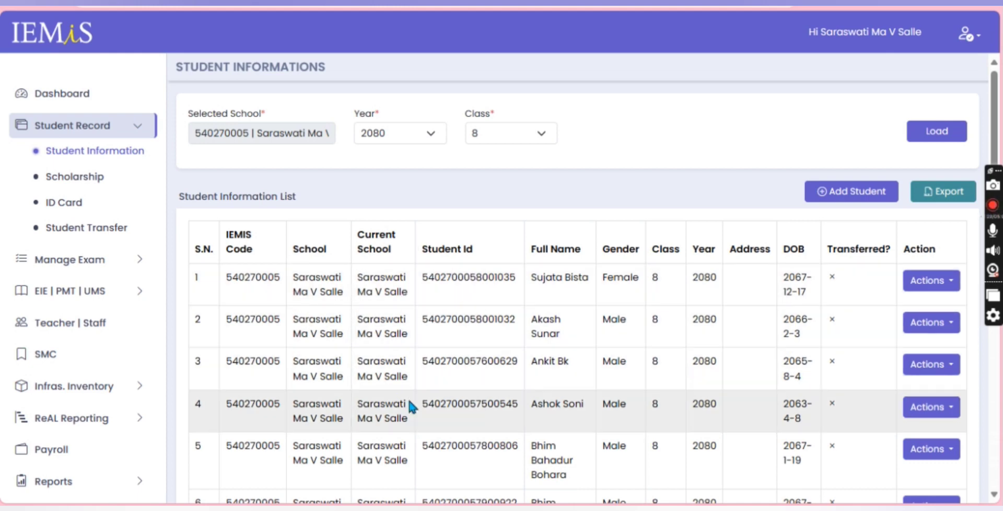
Open the first listed student's record for editing and look through its fields down to the photo upload.
{"action": "left_click", "coordinate": [995, 493]}
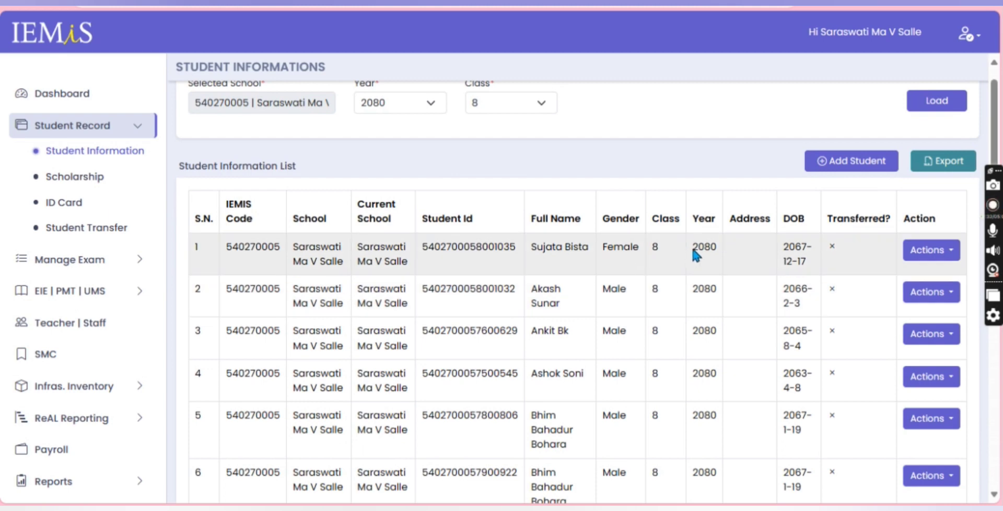
{"action": "left_click", "coordinate": [951, 253]}
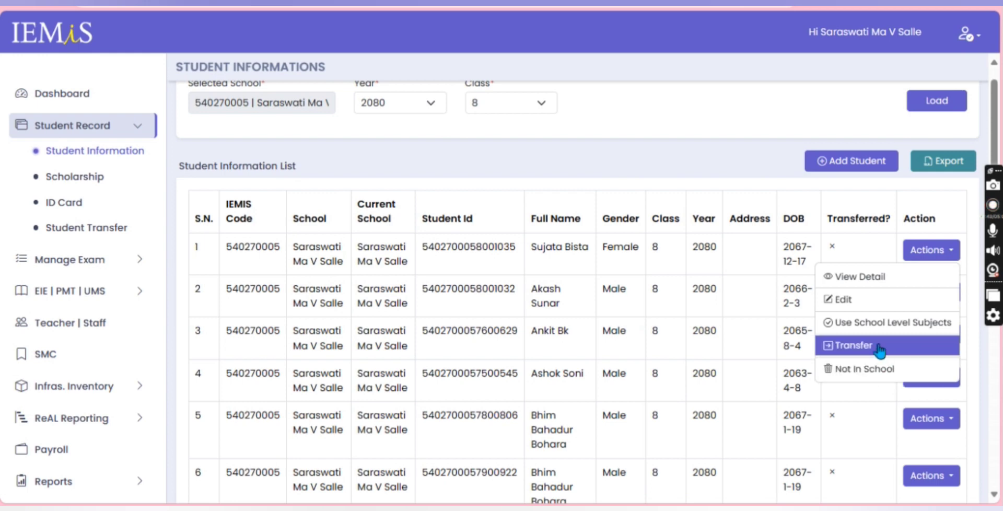
{"action": "left_click", "coordinate": [867, 302]}
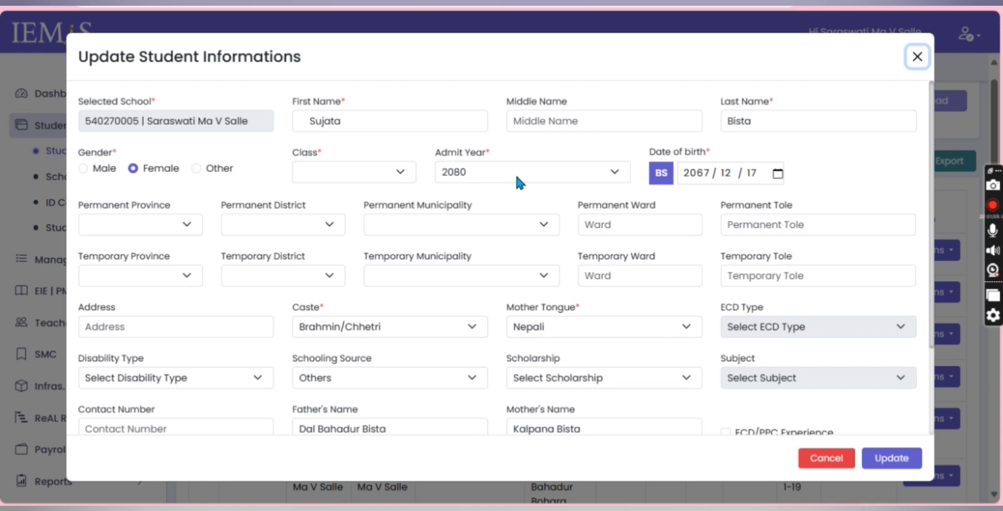
{"action": "left_click", "coordinate": [615, 173]}
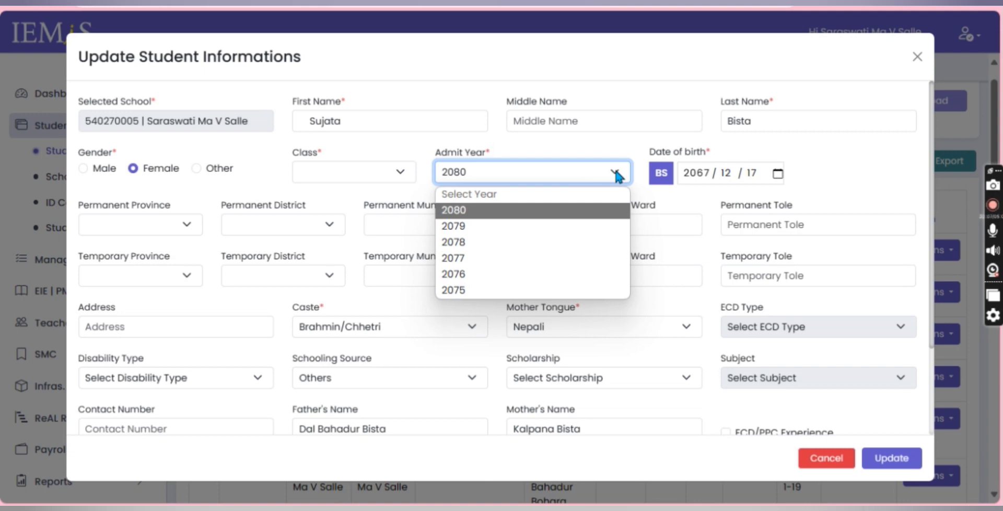
{"action": "left_click", "coordinate": [689, 233]}
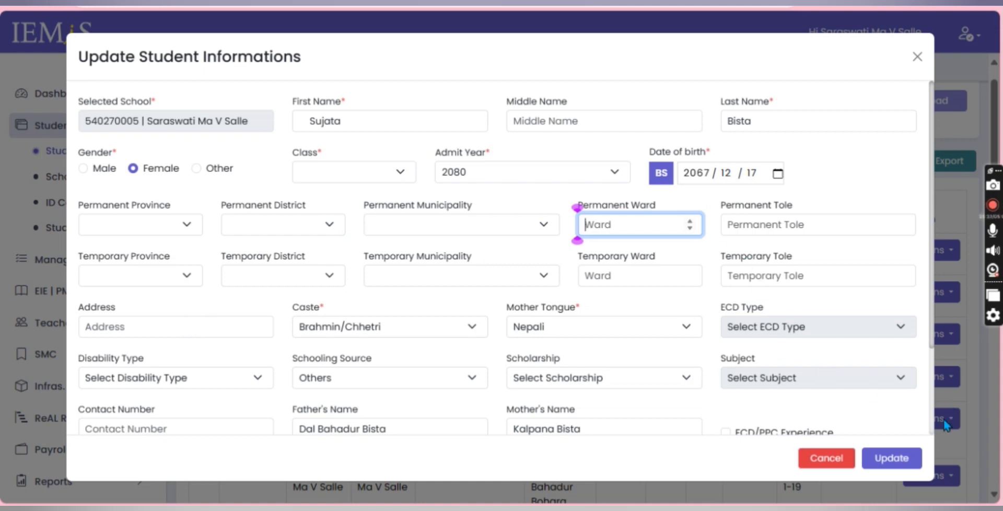
{"action": "scroll", "coordinate": [933, 435], "scroll_direction": "down", "scroll_amount": 2}
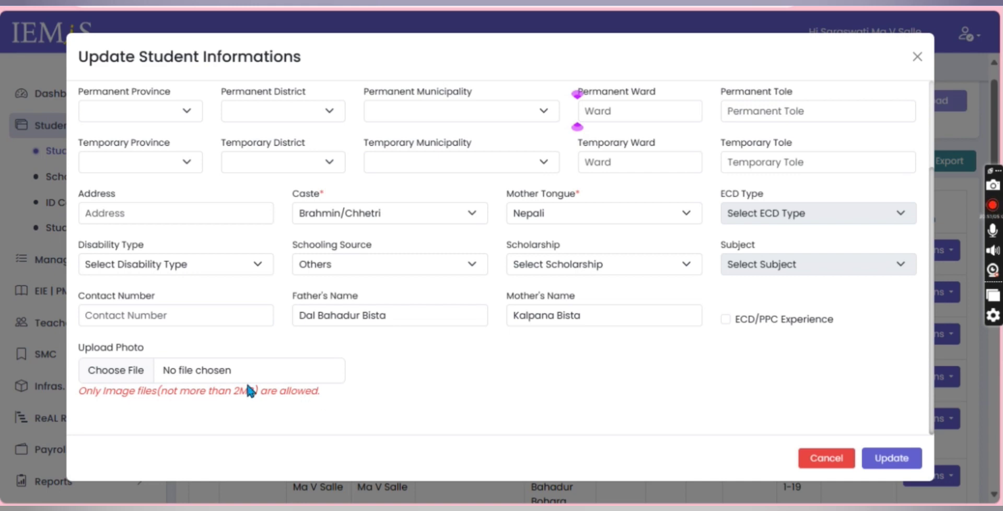
Start choosing a file for the student's photo and look through the Desktop and Pictures folders for an image.
{"action": "left_click", "coordinate": [139, 373]}
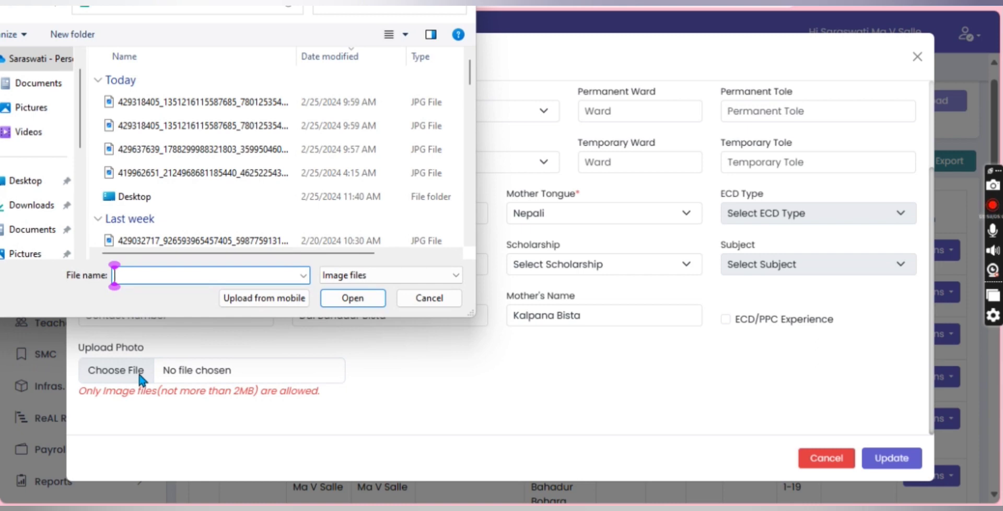
{"action": "left_click", "coordinate": [79, 53]}
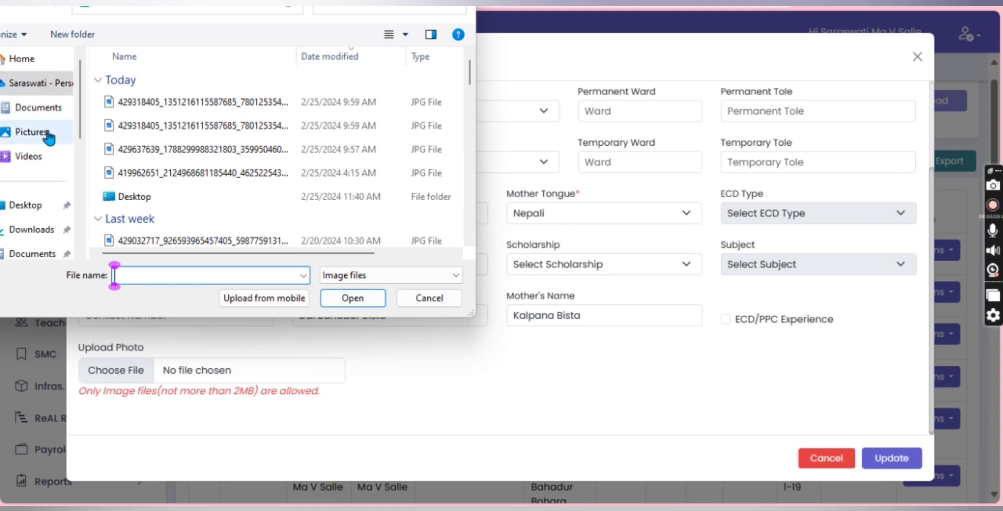
{"action": "left_click", "coordinate": [44, 215]}
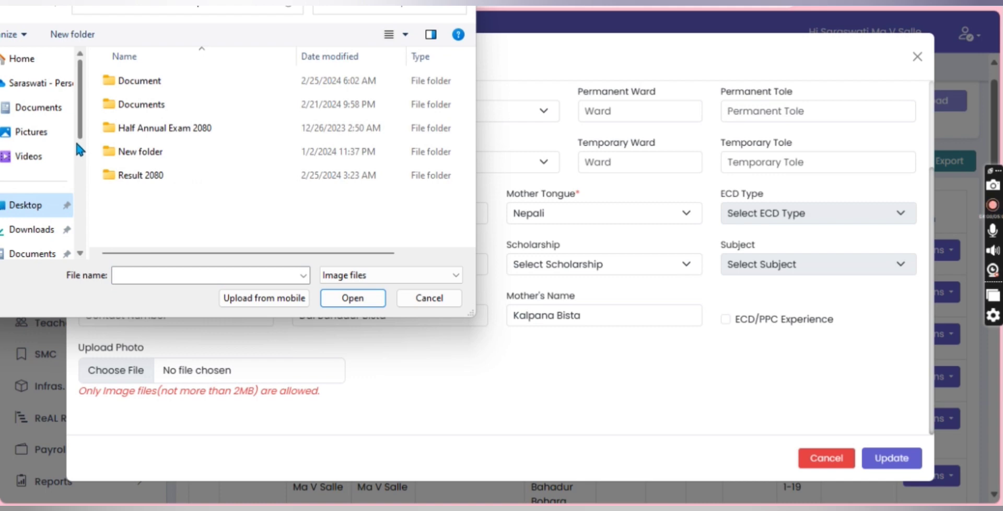
{"action": "left_click", "coordinate": [45, 134]}
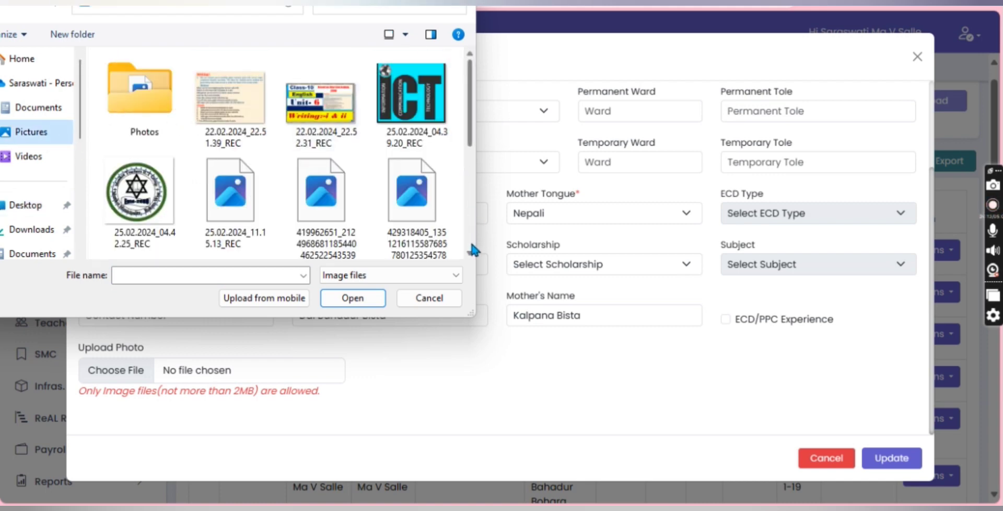
{"action": "scroll", "coordinate": [471, 244], "scroll_direction": "down", "scroll_amount": 2}
{"action": "scroll", "coordinate": [473, 249], "scroll_direction": "down", "scroll_amount": 2}
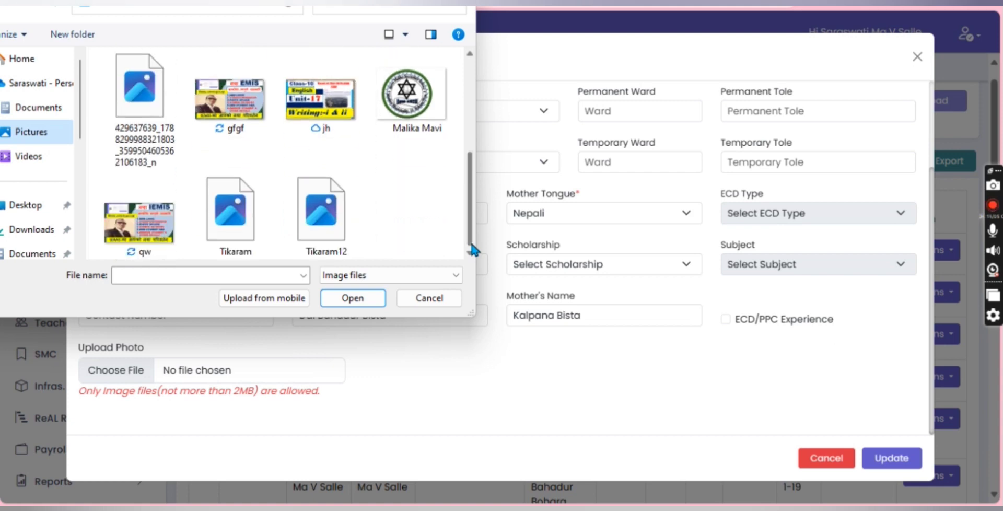
{"action": "left_click", "coordinate": [467, 56]}
{"action": "left_click", "coordinate": [468, 53]}
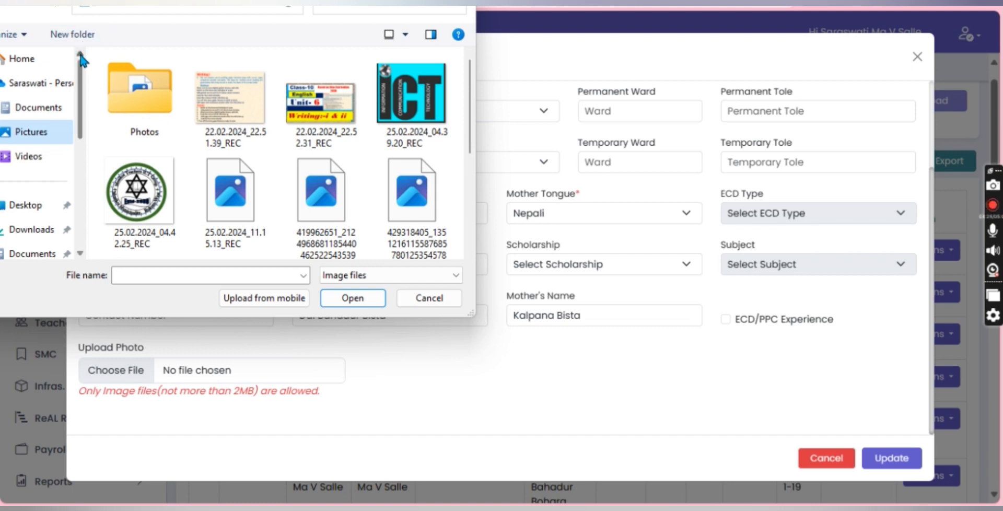
Attach the second-to-last image in the Pictures folder as the student's photo and check its preview.
{"action": "left_click", "coordinate": [80, 254]}
{"action": "left_click", "coordinate": [80, 253]}
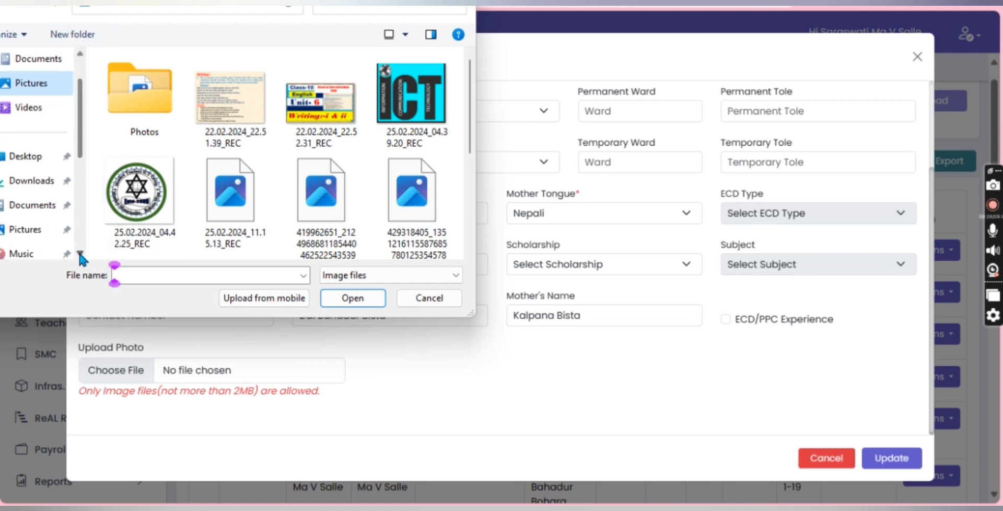
{"action": "left_click", "coordinate": [42, 234]}
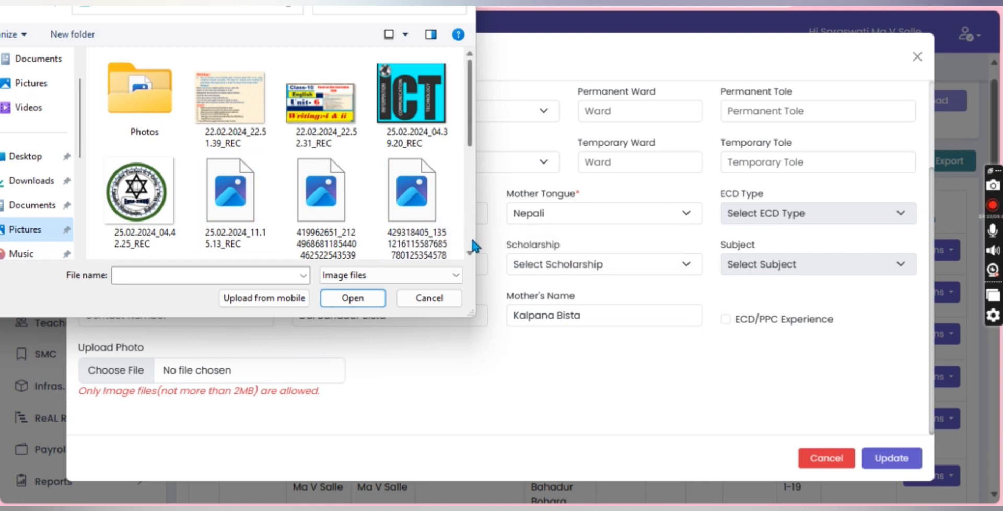
{"action": "scroll", "coordinate": [473, 249], "scroll_direction": "down", "scroll_amount": 5}
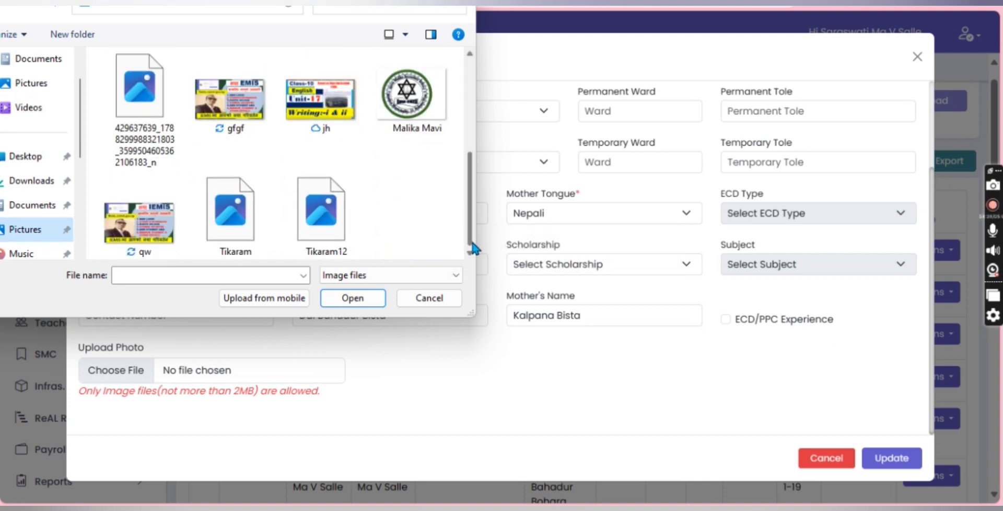
{"action": "left_click", "coordinate": [234, 229]}
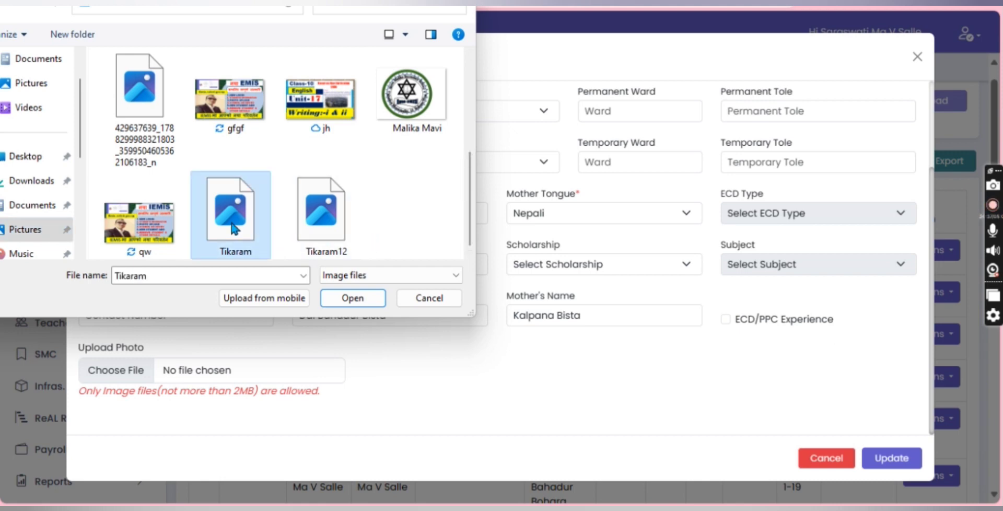
{"action": "left_click", "coordinate": [353, 302]}
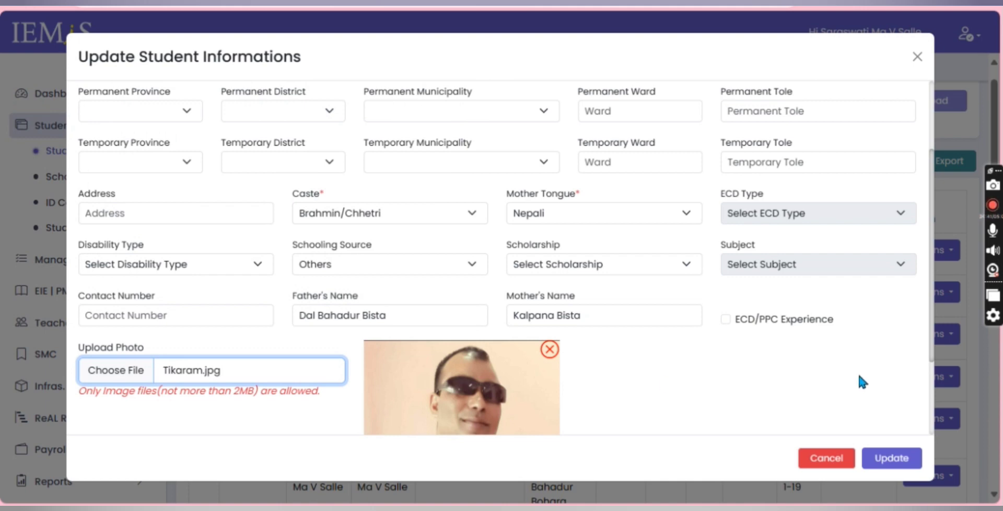
{"action": "left_click", "coordinate": [930, 436]}
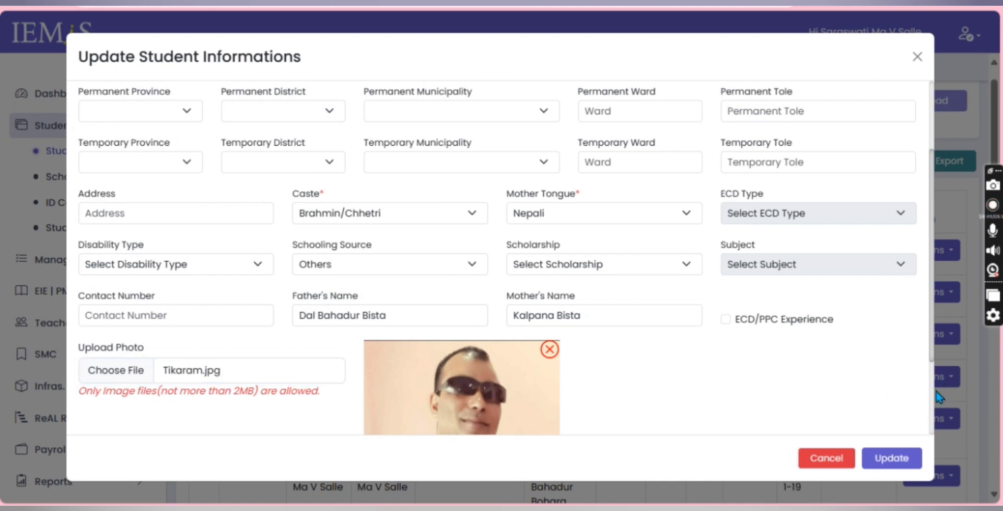
{"action": "scroll", "coordinate": [934, 405], "scroll_direction": "down", "scroll_amount": 3}
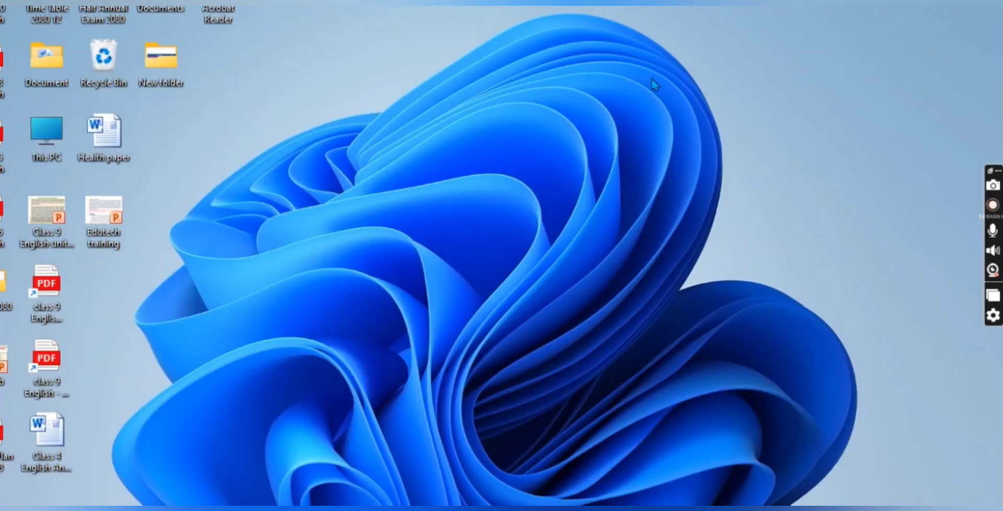
Switch to File Explorer and open the same portrait from the Pictures folder in the image viewer.
{"action": "double_click", "coordinate": [47, 154]}
{"action": "left_click", "coordinate": [47, 163]}
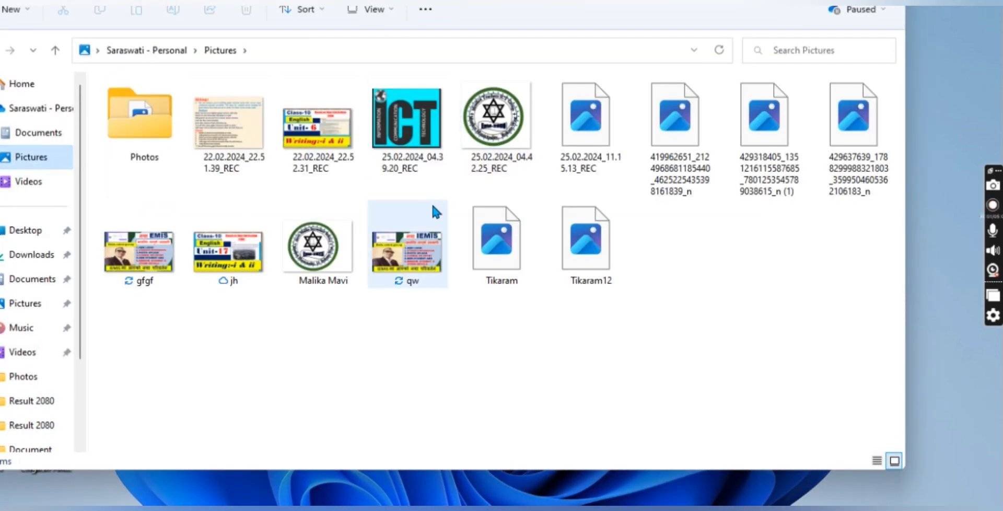
{"action": "double_click", "coordinate": [501, 250]}
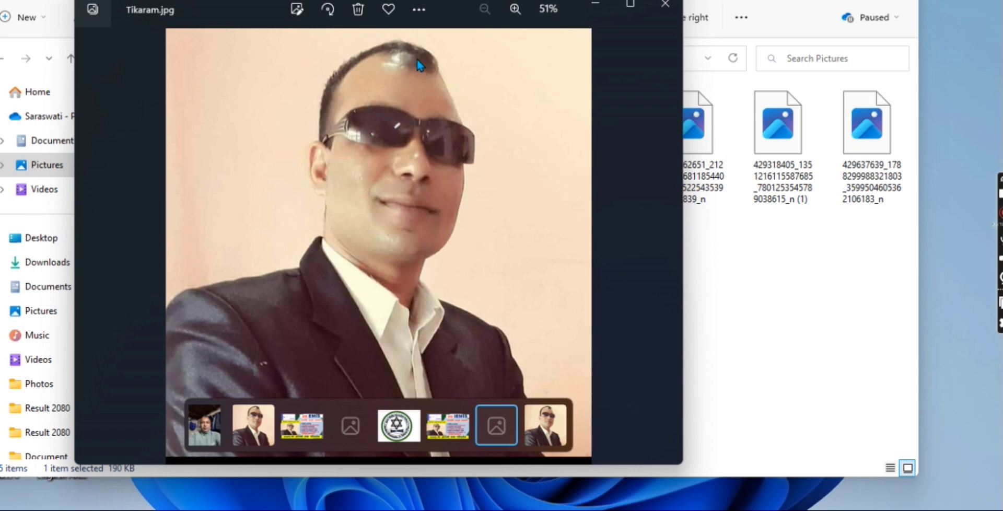
Start resizing the opened portrait and lower its JPG quality to 10% (Low).
{"action": "left_click", "coordinate": [419, 11]}
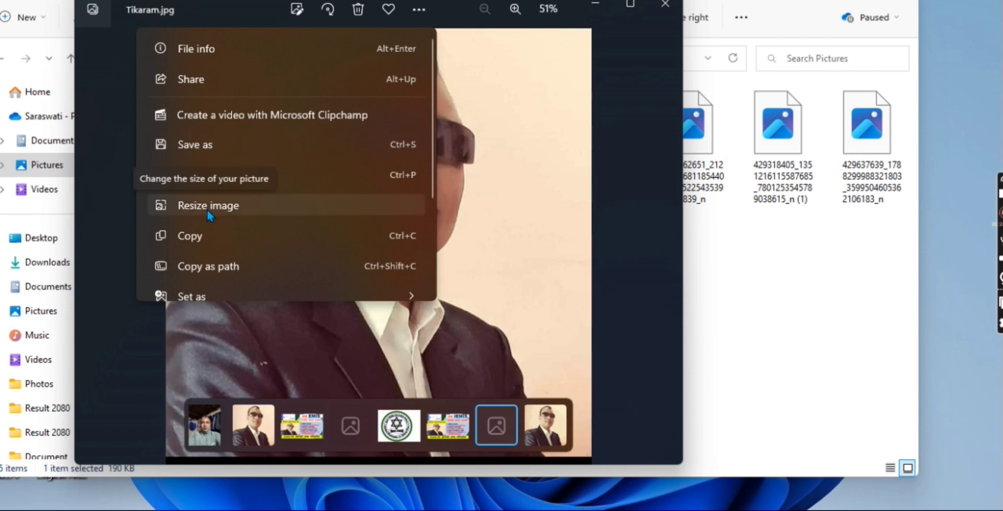
{"action": "left_click", "coordinate": [242, 205]}
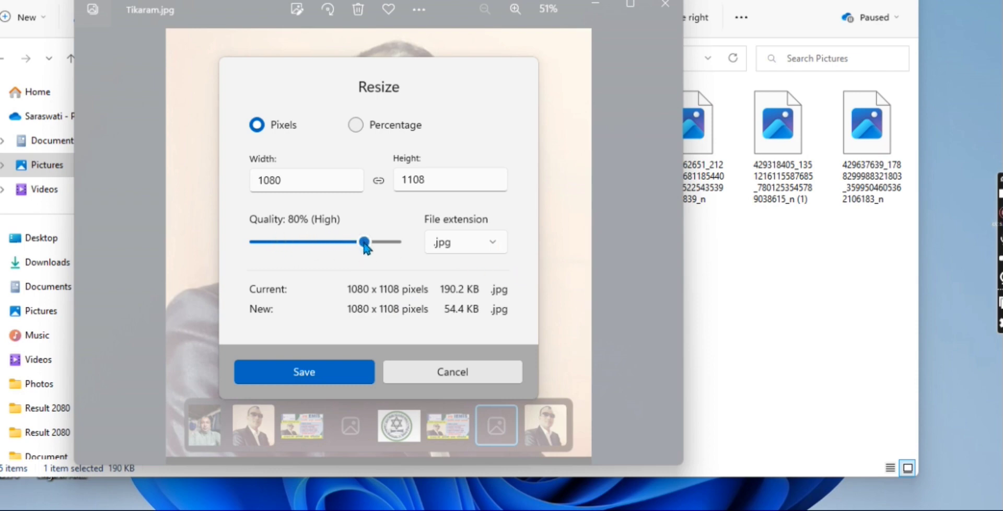
{"action": "left_click_drag", "start_coordinate": [365, 248], "coordinate": [256, 247]}
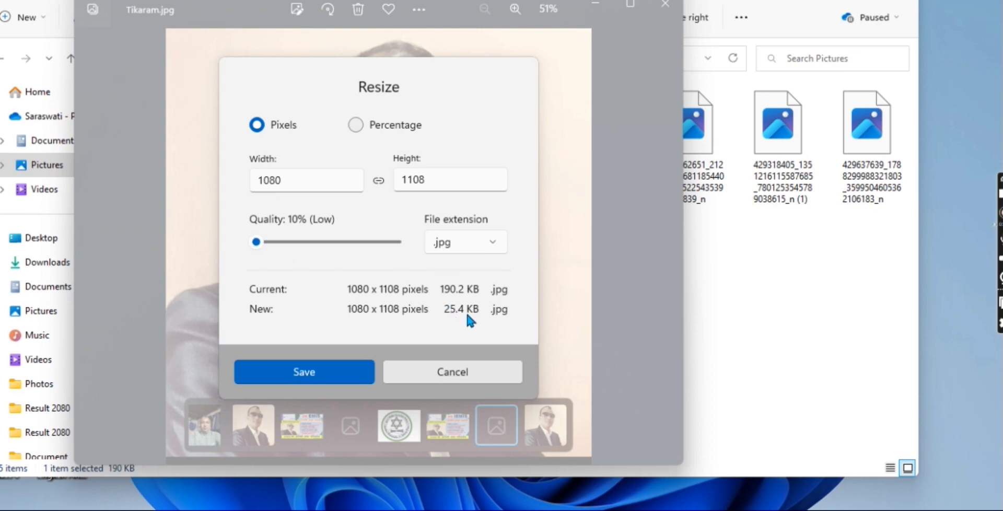
Save the resized portrait as a JPG copy named d1 in the Pictures folder.
{"action": "left_click", "coordinate": [335, 375]}
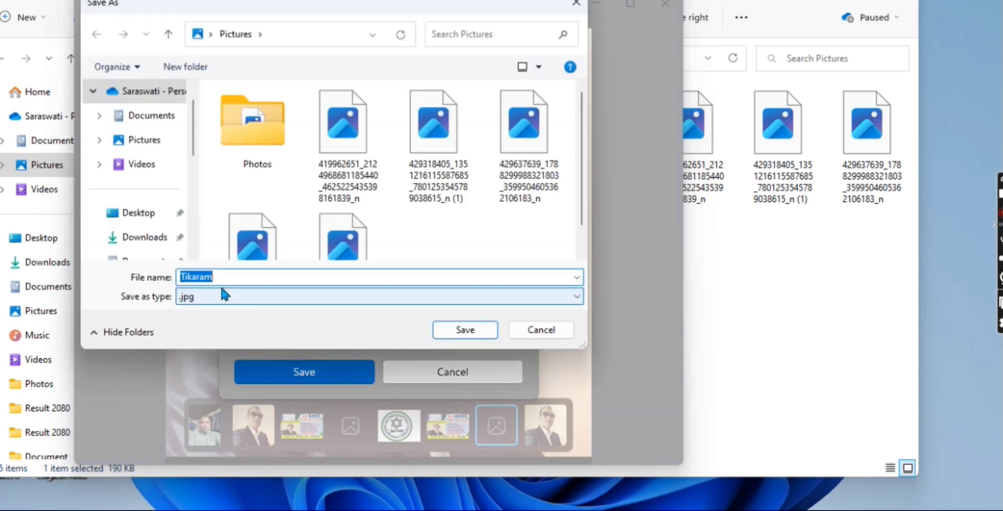
{"action": "left_click", "coordinate": [215, 277]}
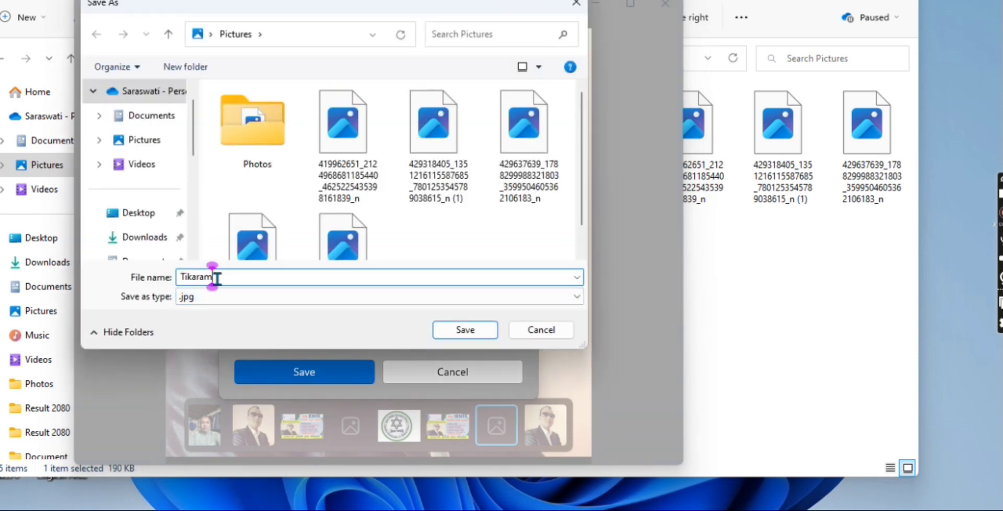
{"action": "key", "text": "BackSpace"}
{"action": "key", "text": "BackSpace"}
{"action": "key", "text": "BackSpace"}
{"action": "key", "text": "BackSpace"}
{"action": "key", "text": "BackSpace"}
{"action": "key", "text": "BackSpace"}
{"action": "key", "text": "BackSpace"}
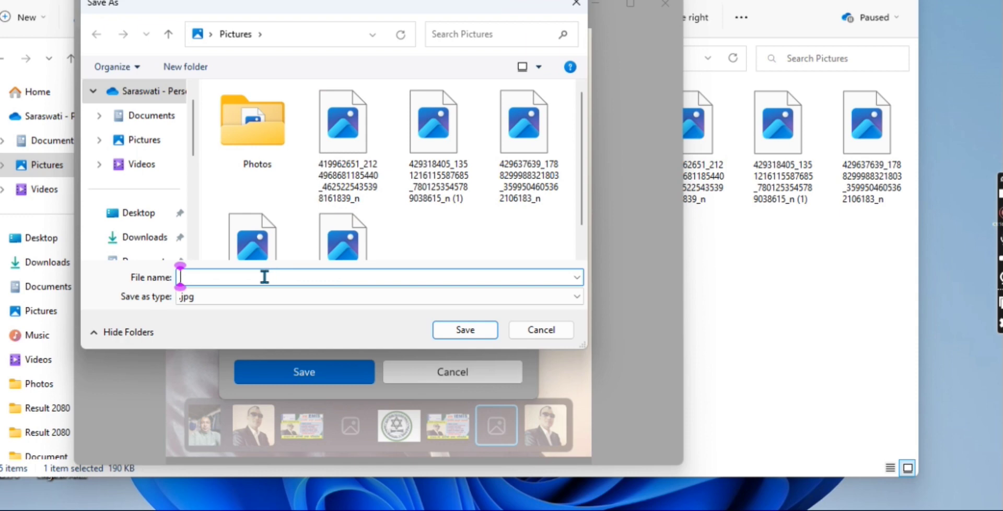
{"action": "type", "text": "d1"}
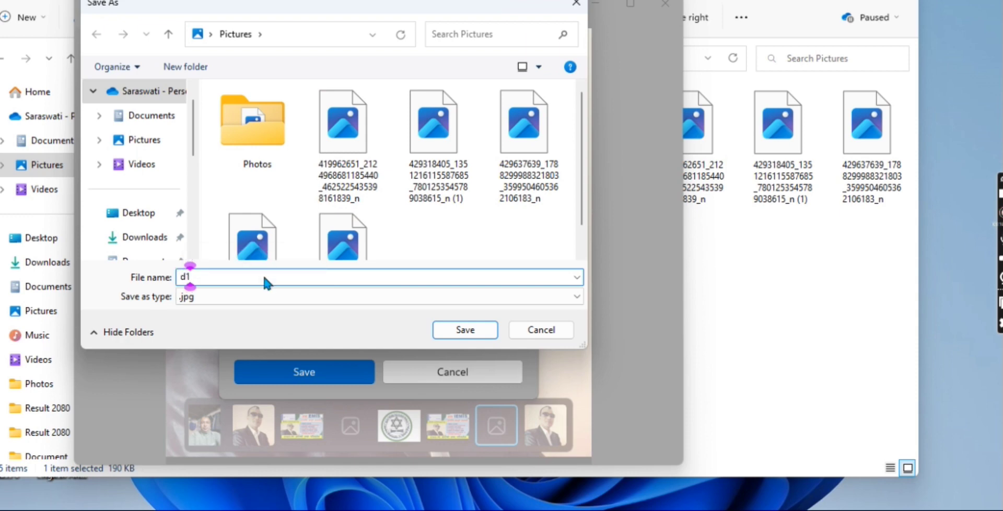
{"action": "left_click", "coordinate": [481, 329]}
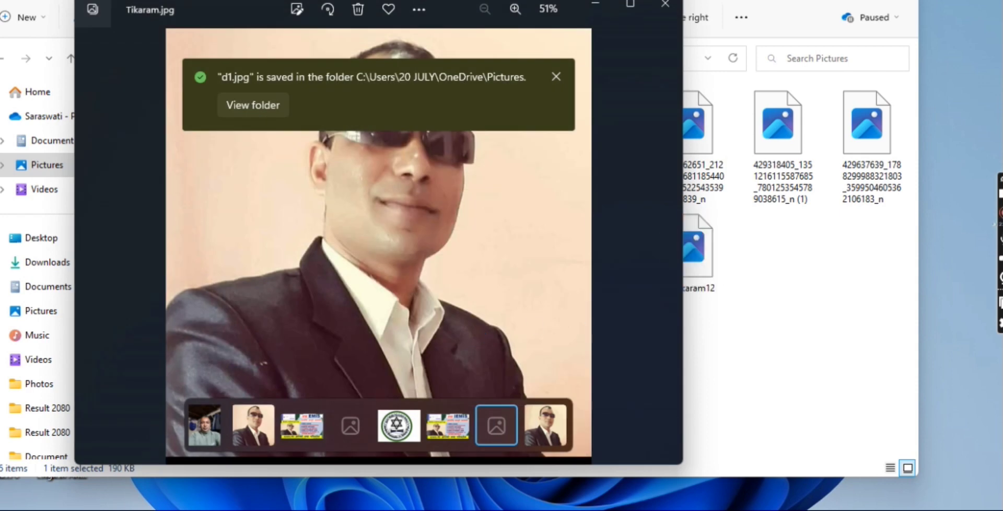
Switch to the IEMIS student information form in Edge and remove the photo attached to the record.
{"action": "mouse_move", "coordinate": [454, 506]}
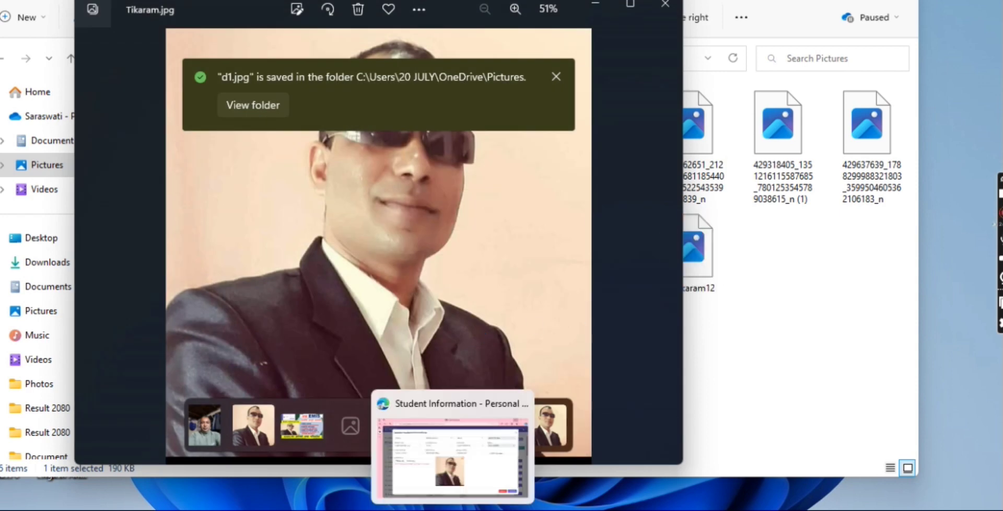
{"action": "left_click", "coordinate": [462, 464]}
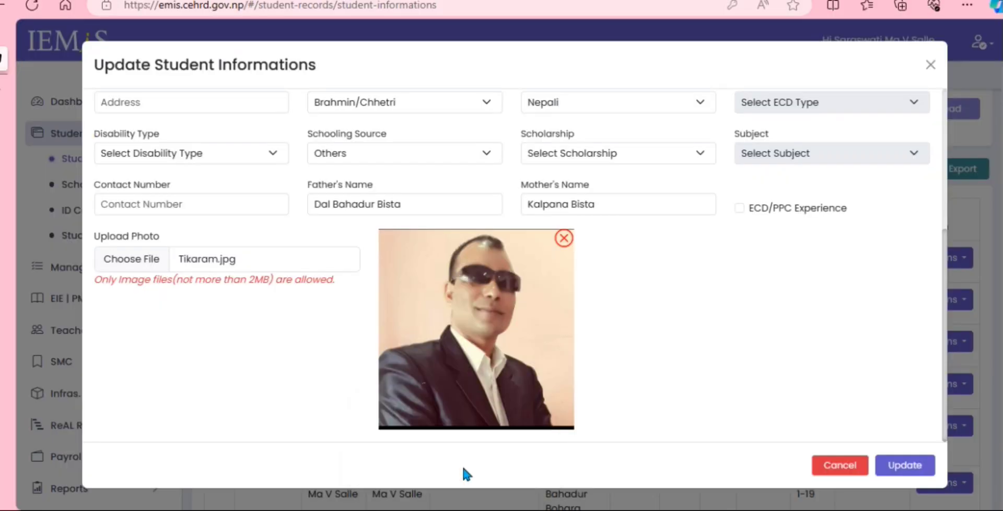
{"action": "left_click", "coordinate": [562, 241]}
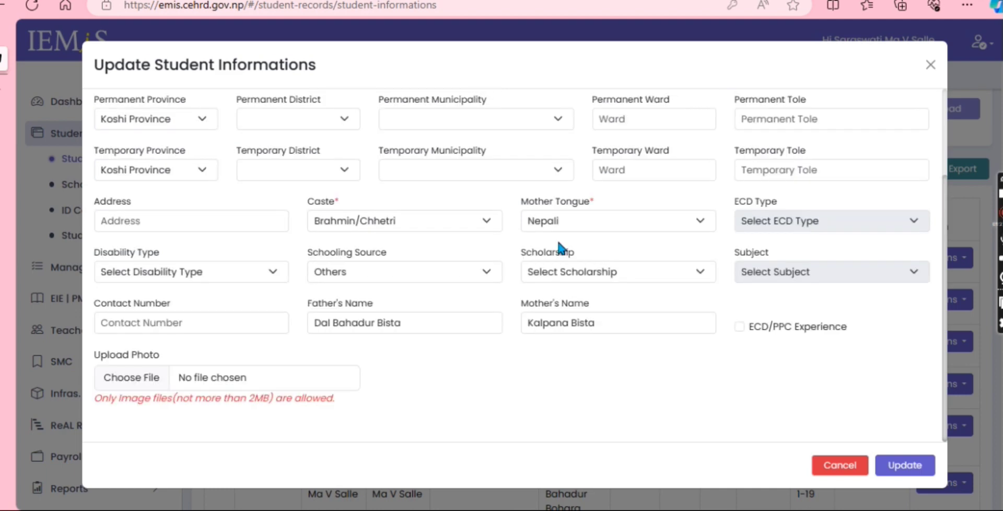
Attach the d1 image from the Pictures folder as the student's photo.
{"action": "left_click", "coordinate": [137, 384]}
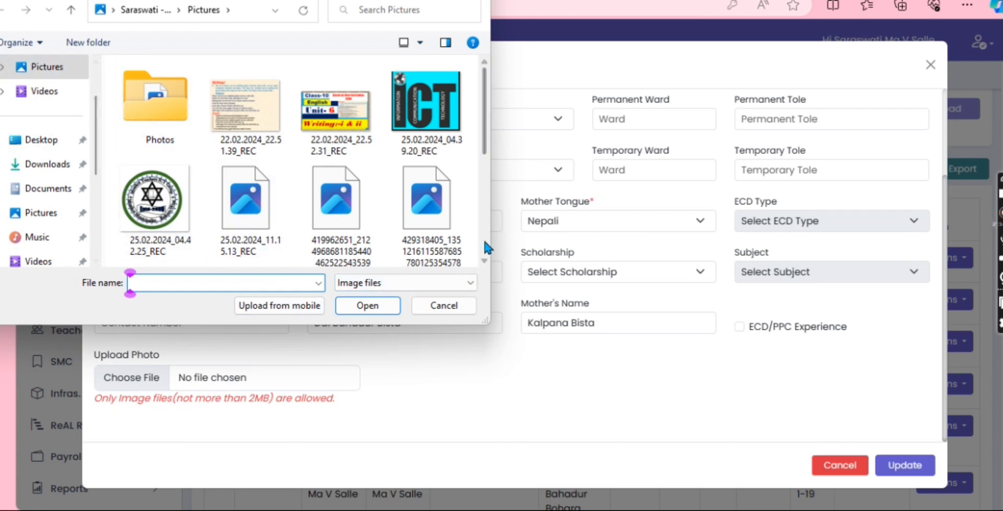
{"action": "scroll", "coordinate": [481, 244], "scroll_direction": "down", "scroll_amount": 2}
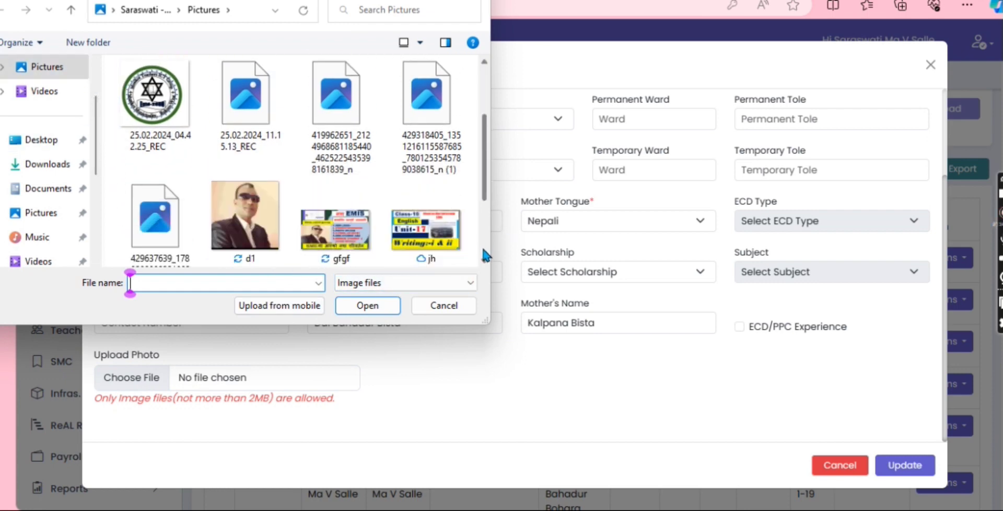
{"action": "left_click", "coordinate": [255, 227]}
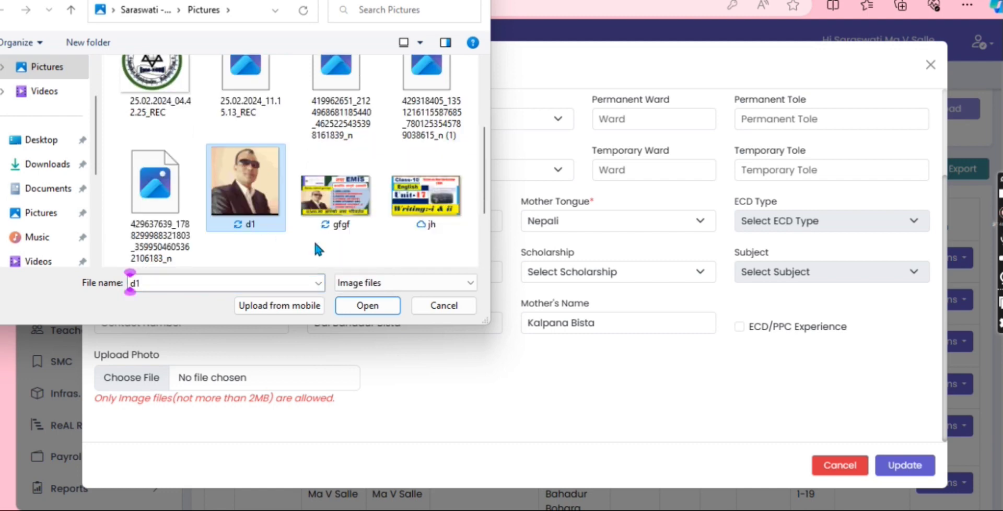
{"action": "left_click", "coordinate": [378, 311]}
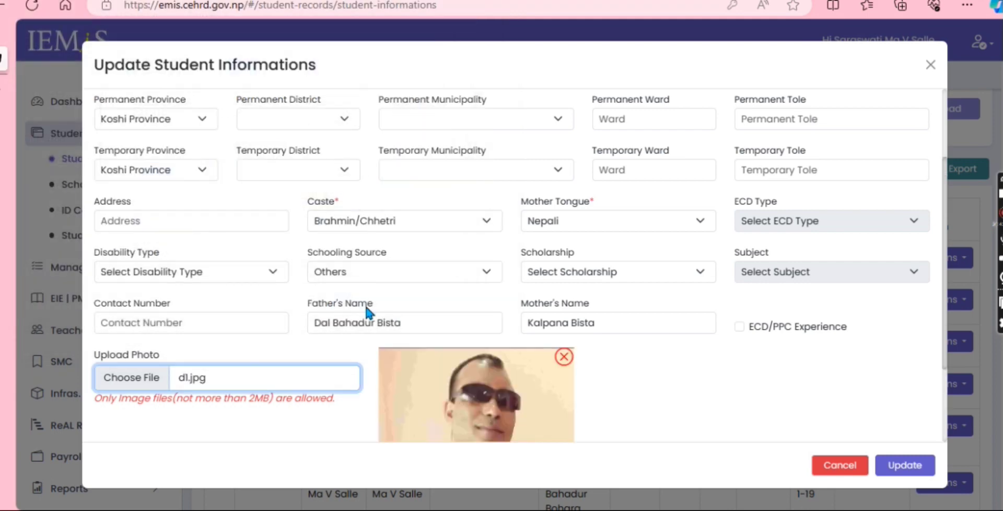